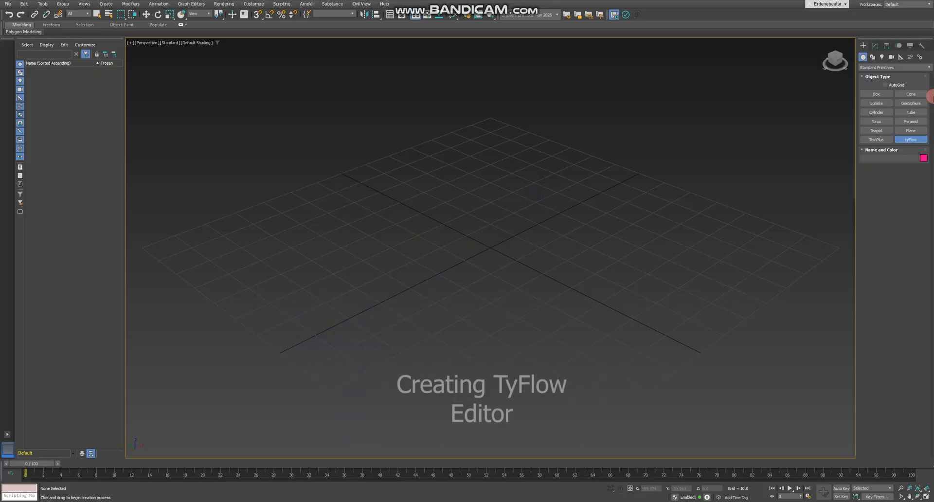
Place a tyFlow object at the grid's far corner and create a sphere with a radius of about 7 at the origin.
left_click(911, 139)
left_click(493, 118)
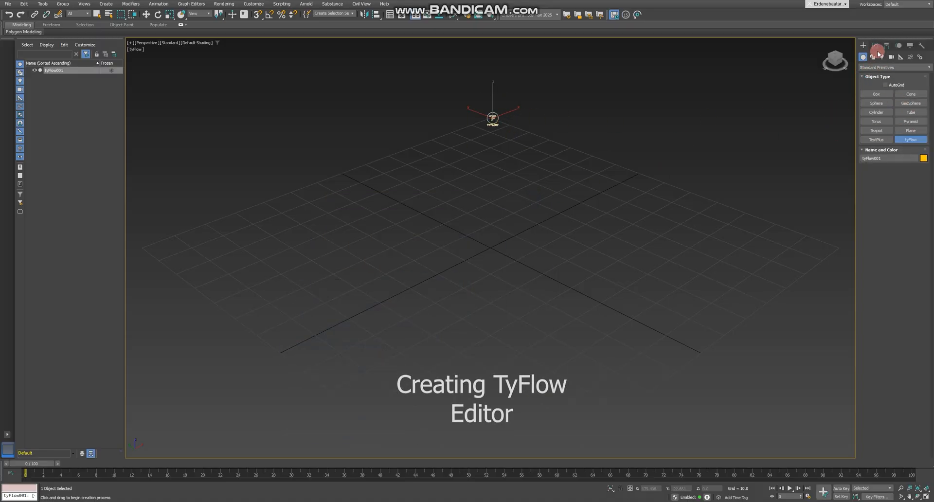
left_click(881, 104)
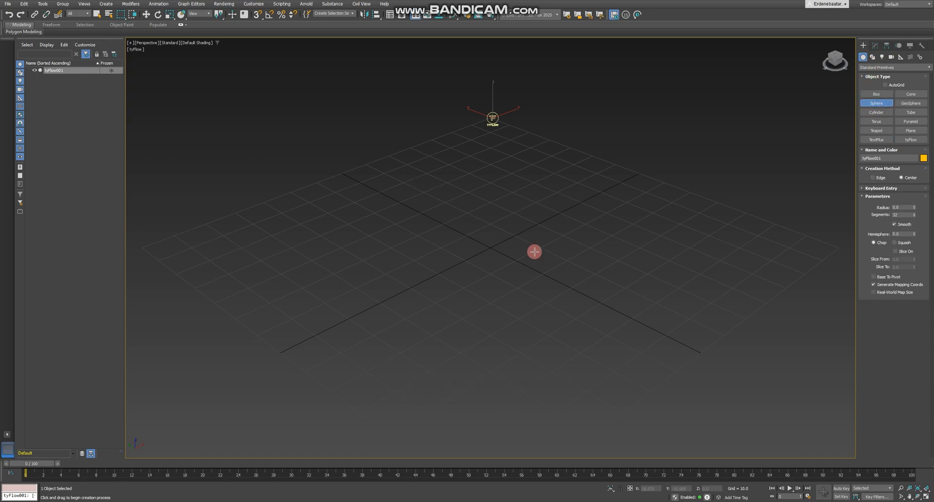
left_click_drag(492, 248, 511, 240)
middle_click_drag(539, 236, 539, 257)
middle_click_drag(539, 258, 520, 250, "alt")
scroll(512, 269, "up", 5)
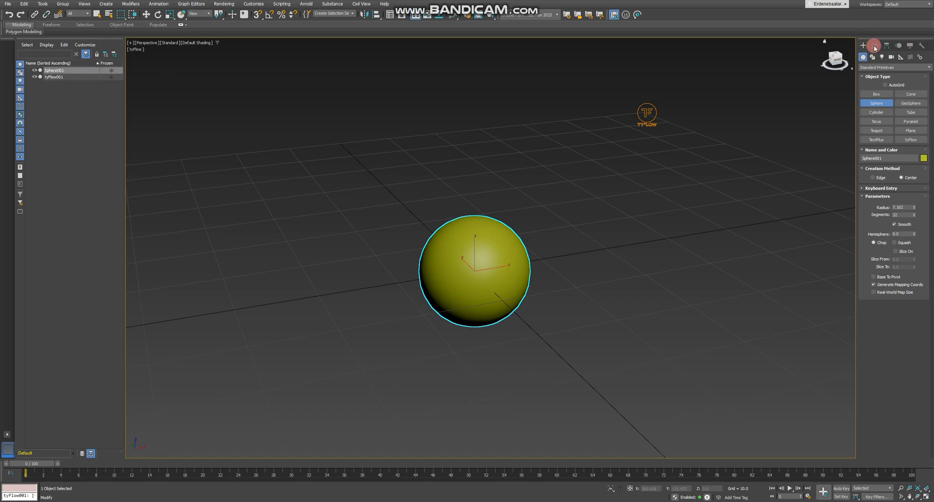
Open the editor of the tyFlow object and arrange its window so the sphere stays visible beside it.
left_click(656, 112)
left_click(875, 44)
left_click(887, 146)
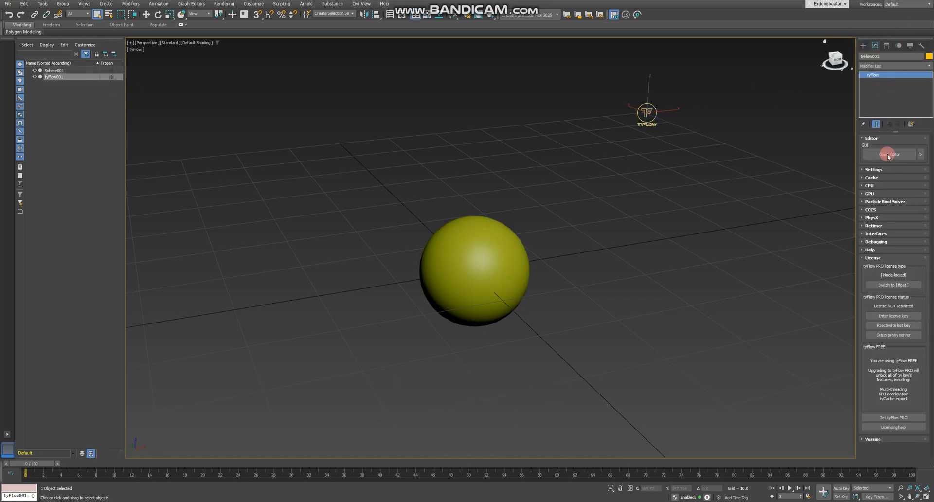
left_click_drag(435, 114, 204, 50)
left_click_drag(451, 321, 361, 454)
Create an event with a Birth Objects operator and pick the sphere as its source object.
left_click(47, 429)
left_click_drag(51, 430, 93, 177)
left_click(137, 186)
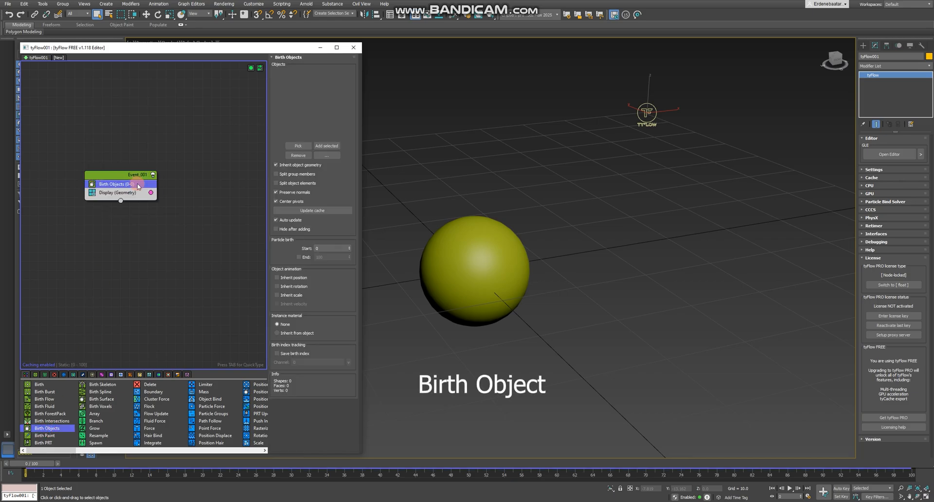
left_click(298, 146)
left_click(458, 250)
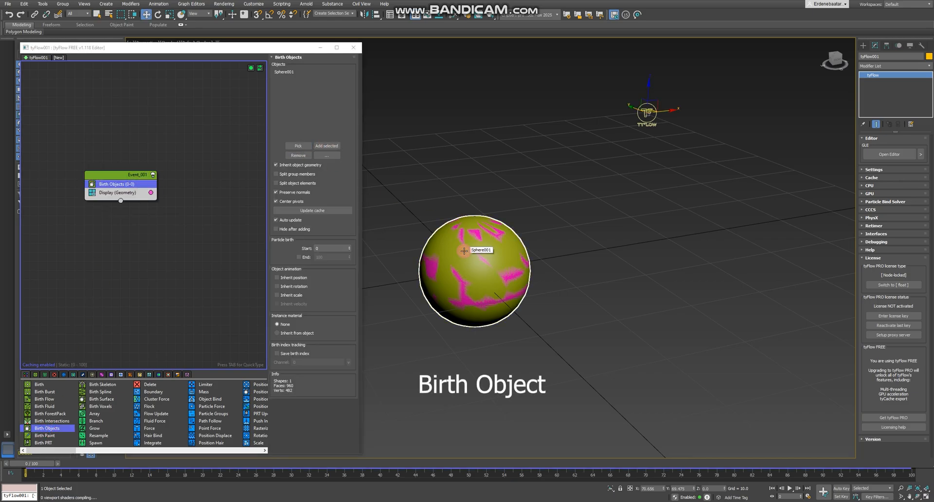
Set the display mode of the event's Display operator to Geometry.
left_click(125, 193)
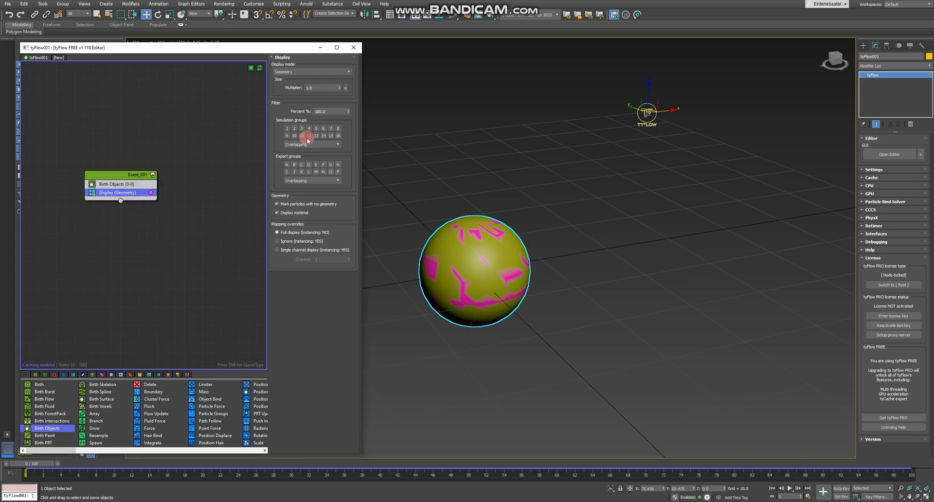
left_click(344, 72)
left_click(295, 126)
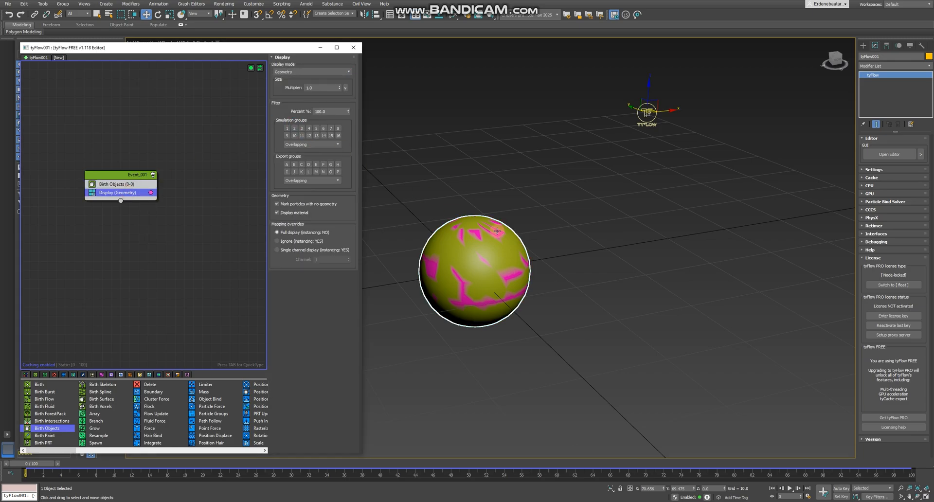
Hide the original sphere in the viewport, leaving only the tyFlow geometry.
left_click(496, 239)
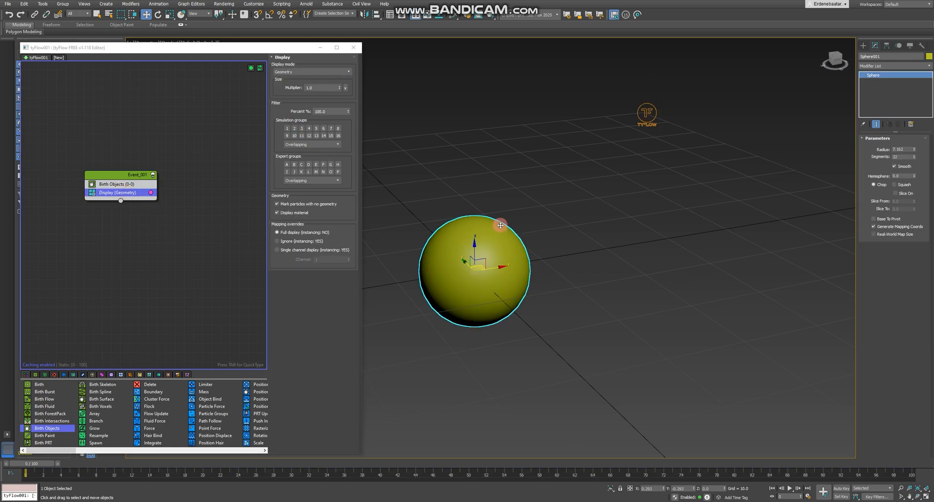
left_click(492, 231)
left_click(535, 210)
left_click(499, 247)
right_click(533, 235)
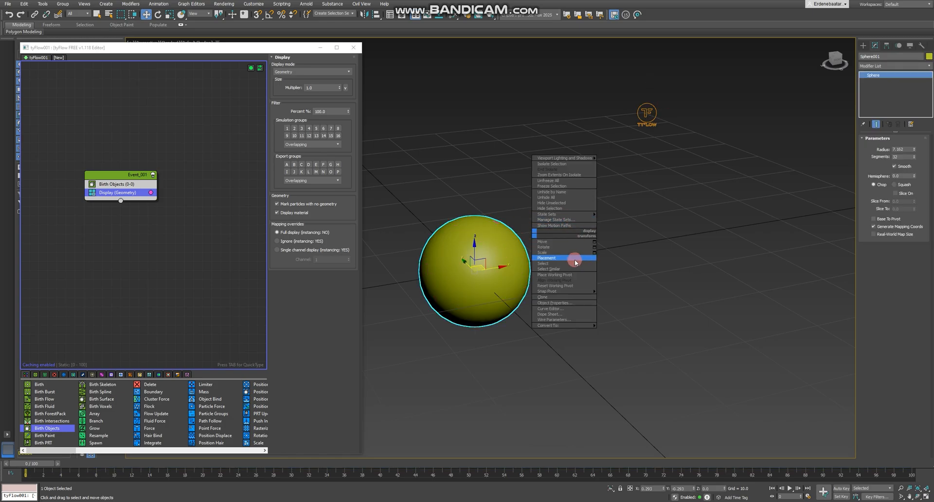
left_click(575, 208)
key("ctrl+z")
right_click(487, 250)
left_click(544, 224)
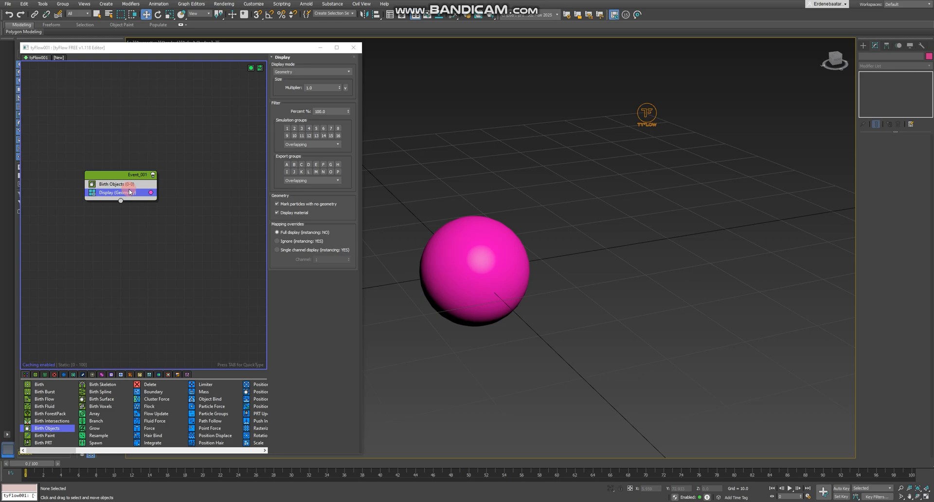
Add a Voronoi Fracture operator with 500 points below Birth Objects and preview the animation.
key("Tab")
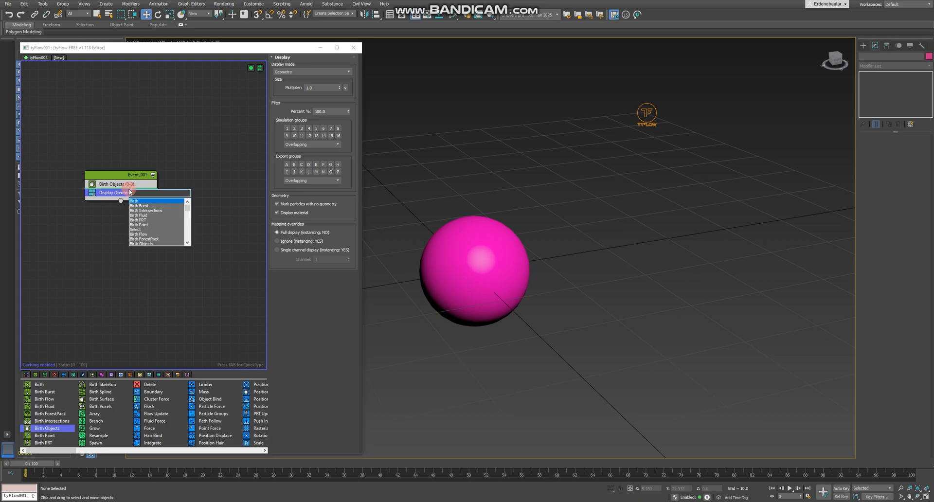
type("voronoi")
key("Return")
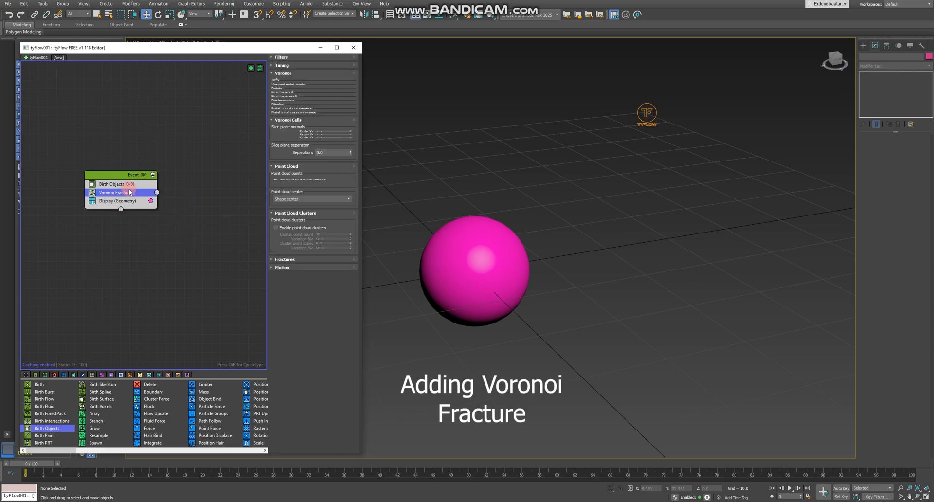
type("5")
key("Return")
left_click(789, 488)
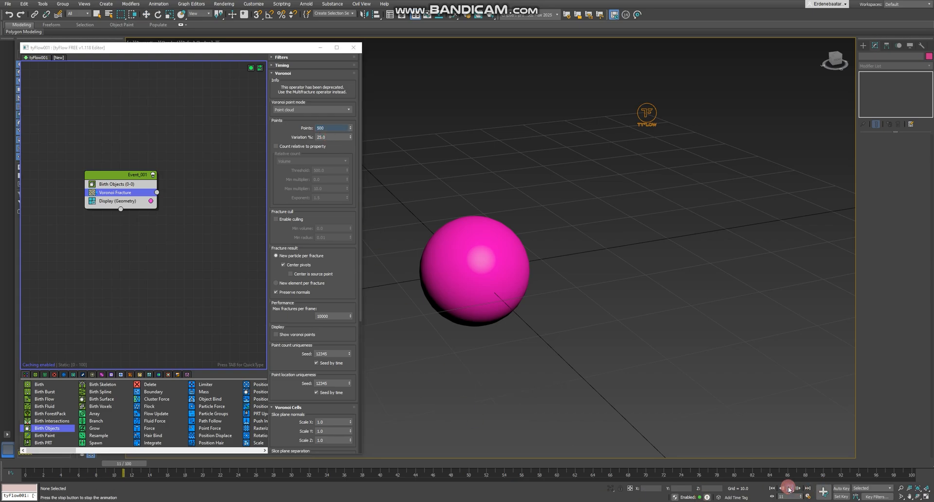
Add a PhysX Shape operator below the Voronoi Fracture operator in the event.
left_click(134, 197)
key("Tab")
type("phys")
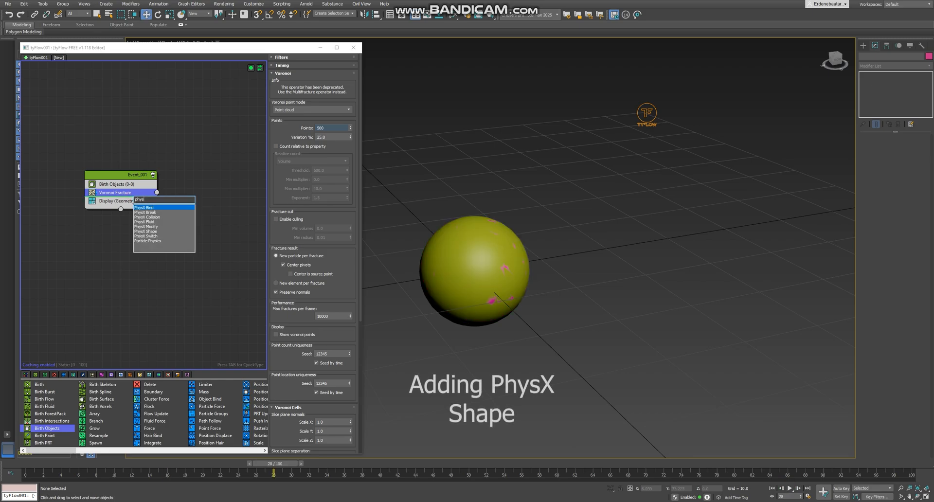
left_click(163, 232)
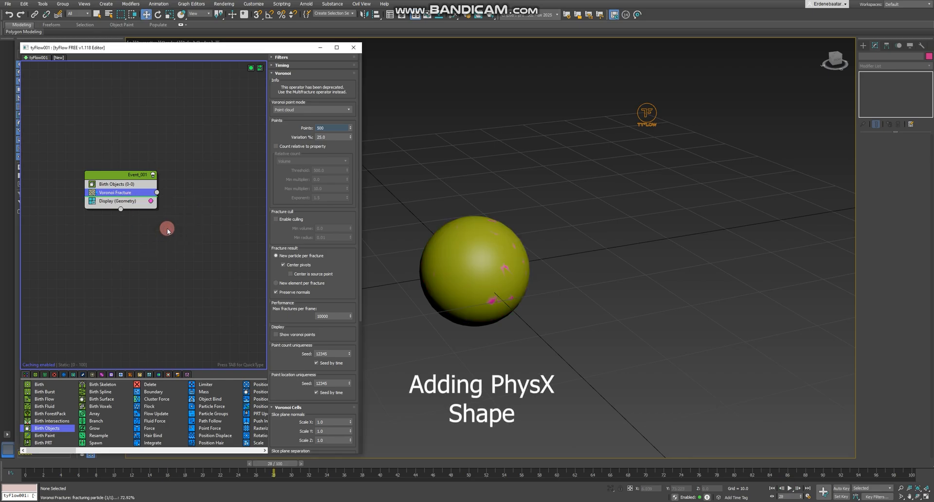
left_click(146, 202)
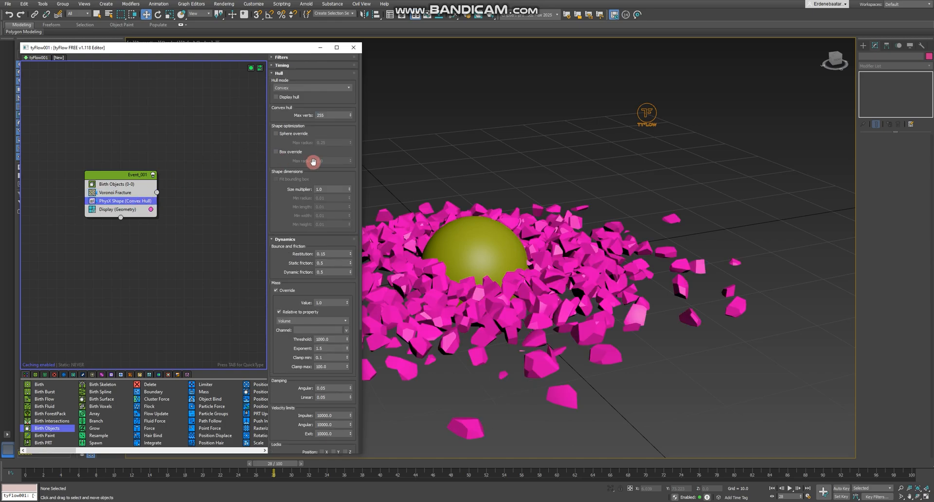
Play the PhysX simulation, then rewind to frame 0 and replay it.
left_click(791, 491)
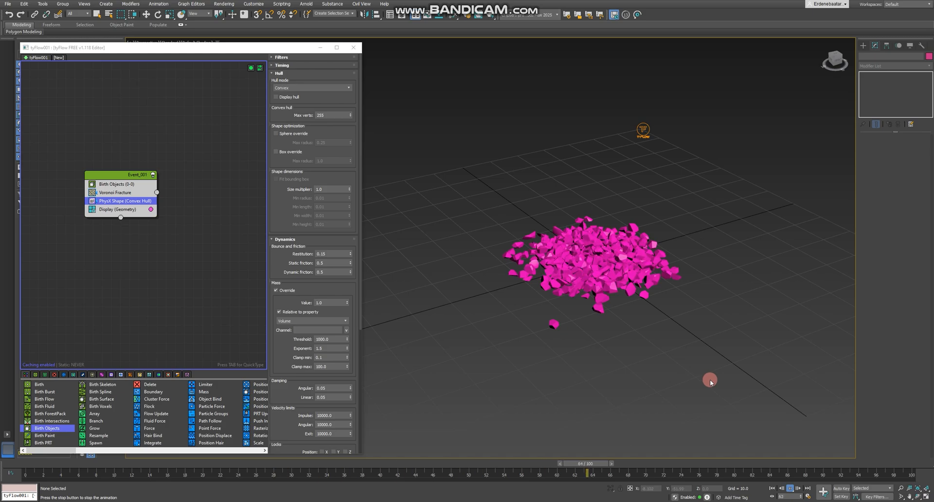
left_click(790, 489)
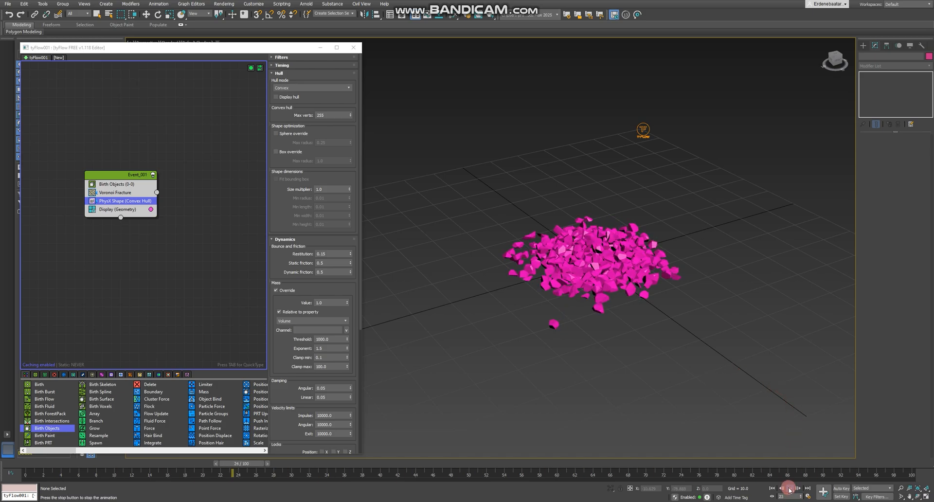
left_click_drag(268, 463, 4, 462)
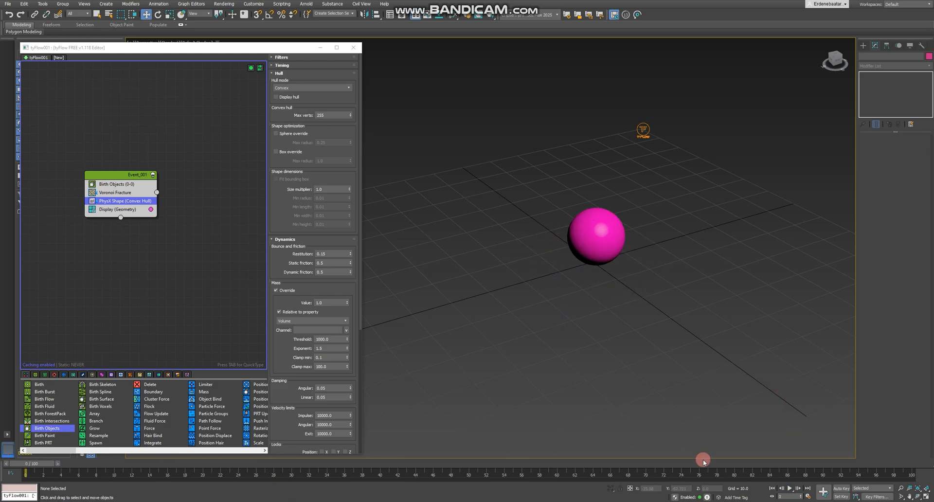
left_click(790, 489)
left_click(790, 489)
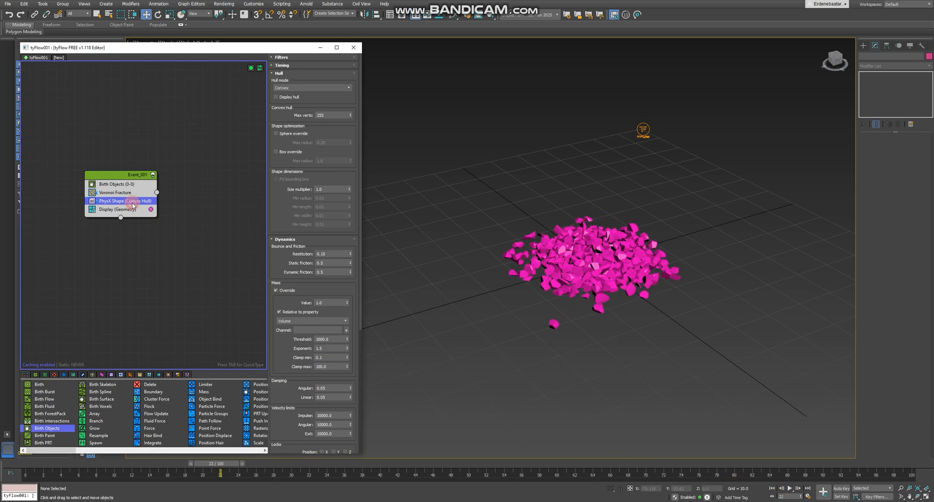
Add a PhysX Switch operator set to Deactivate below the PhysX Shape operator.
key("Tab")
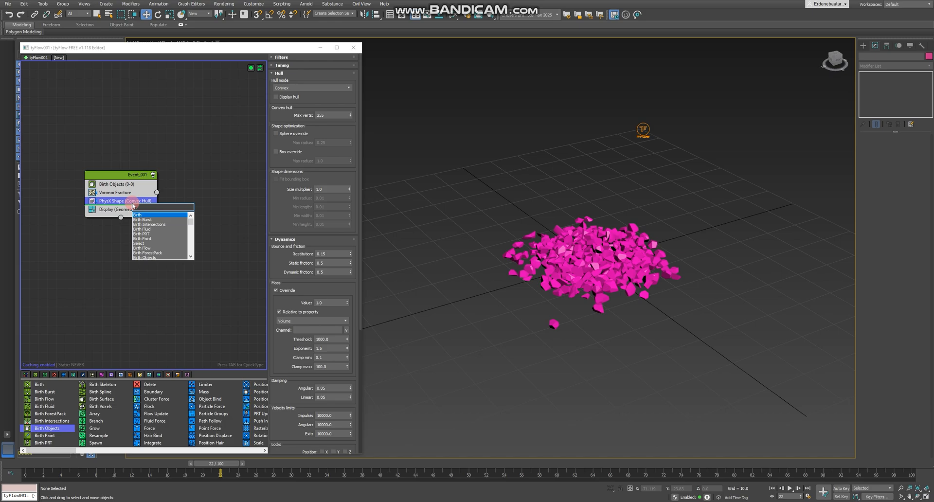
type("physc")
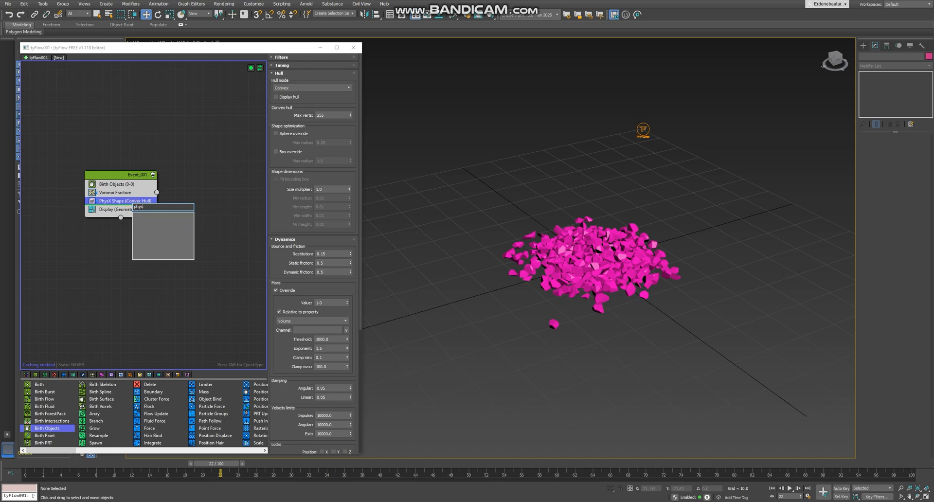
key("BackSpace")
type("x")
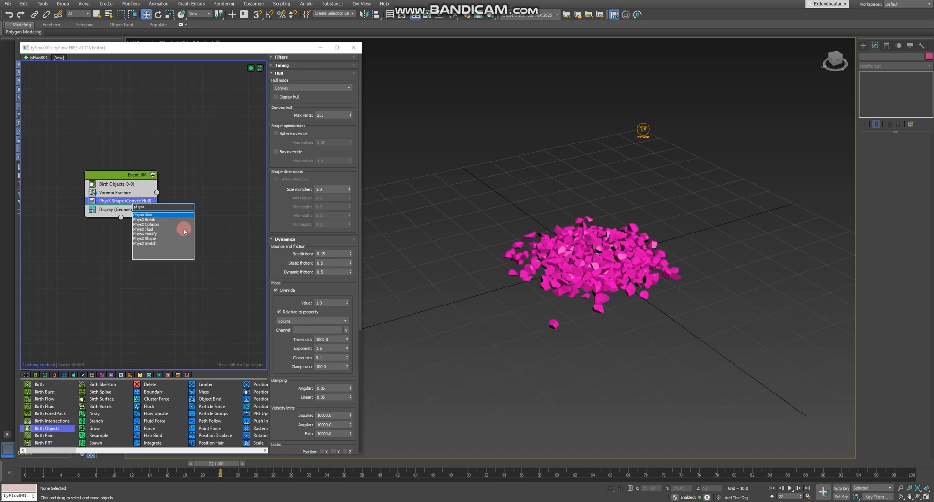
left_click(160, 239)
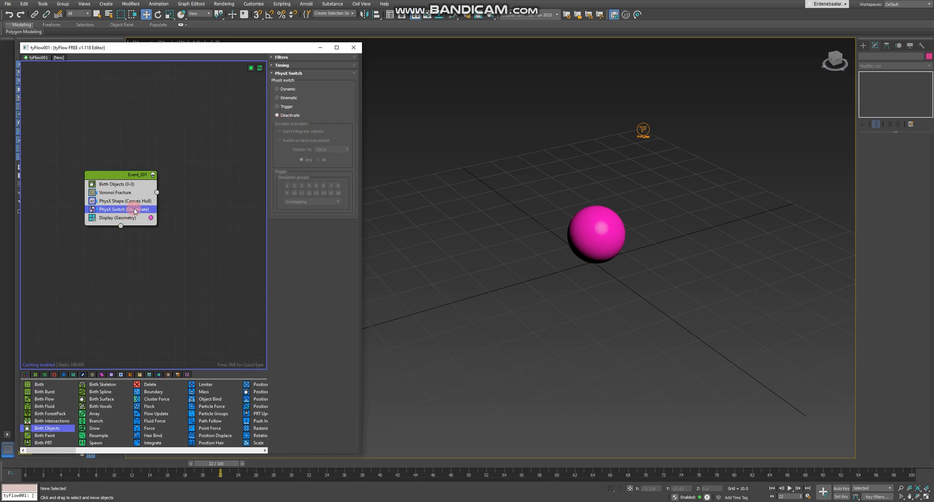
Add a second PhysX Switch operator below the first one and set it to Dynamic.
left_click(118, 176)
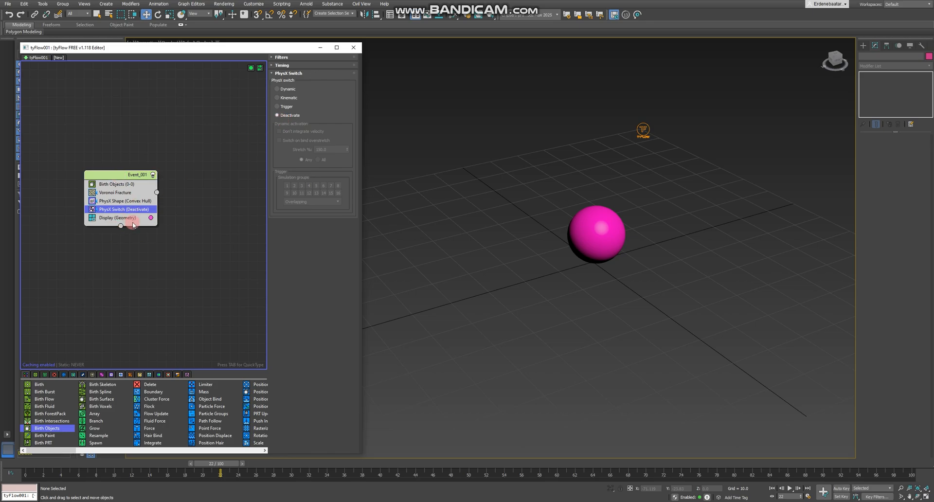
key("Tab")
type("Physx")
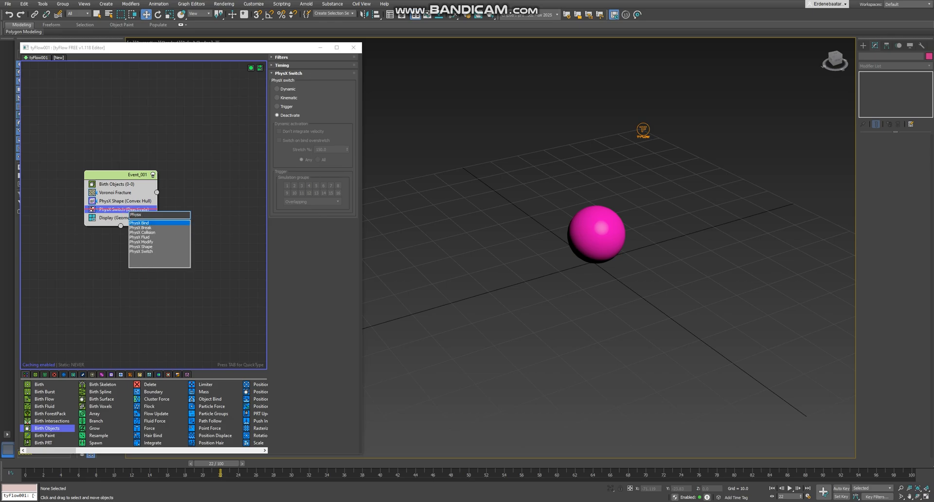
double_click(162, 252)
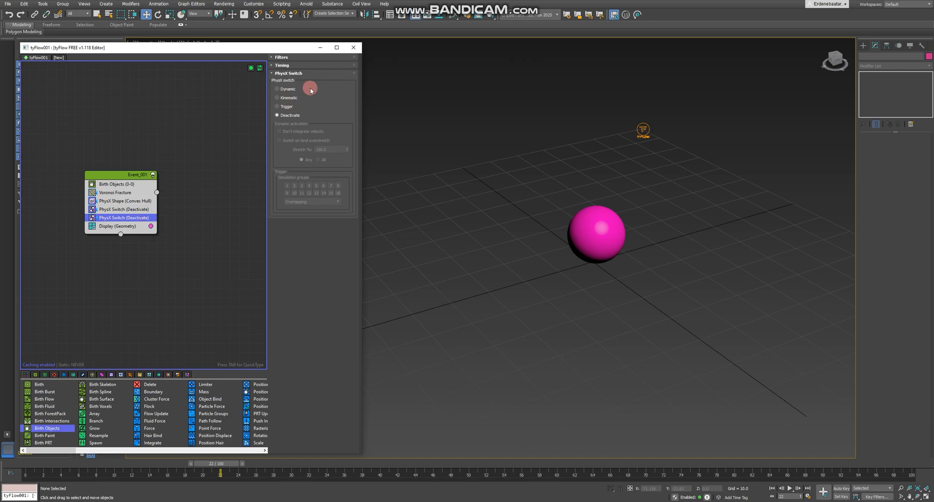
left_click(278, 89)
Set the Dynamic PhysX Switch's timing to Frame with a range of 30 to 30, and rewind the timeline to frame 0.
left_click(277, 67)
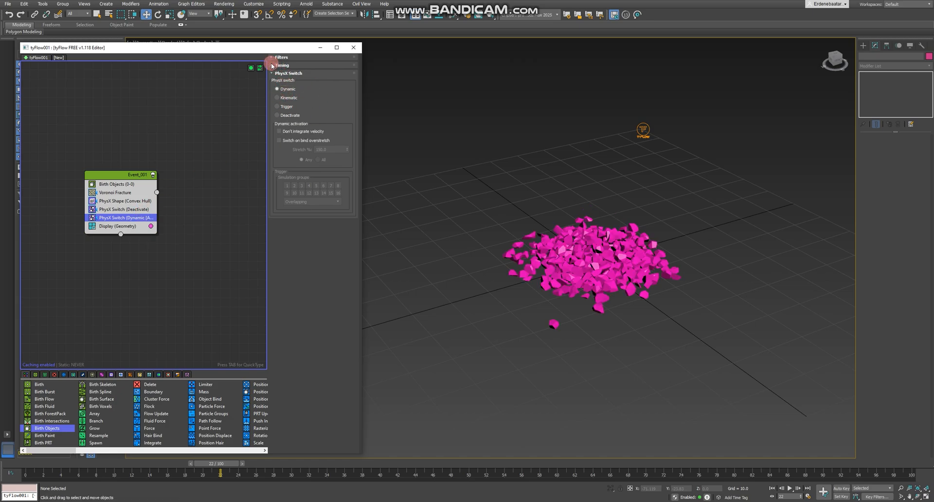
left_click(272, 67)
left_click(308, 74)
left_click(285, 119)
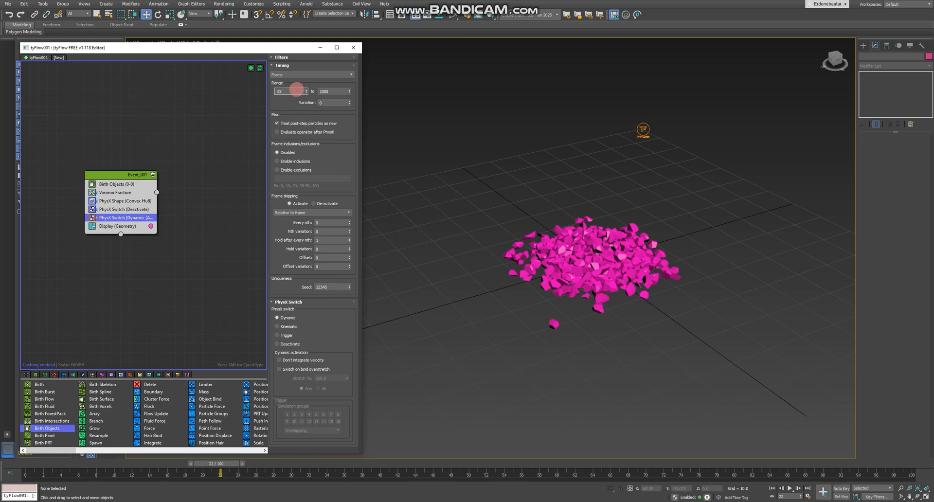
left_click(326, 91)
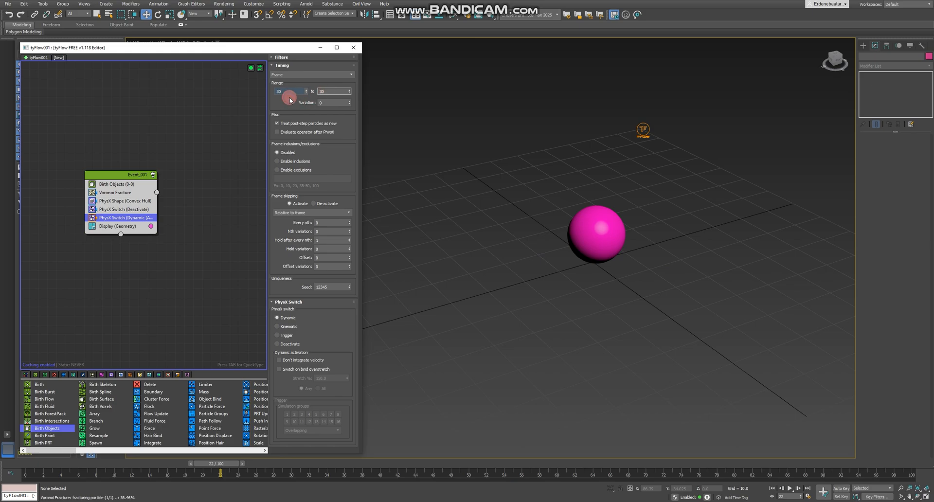
left_click(451, 300)
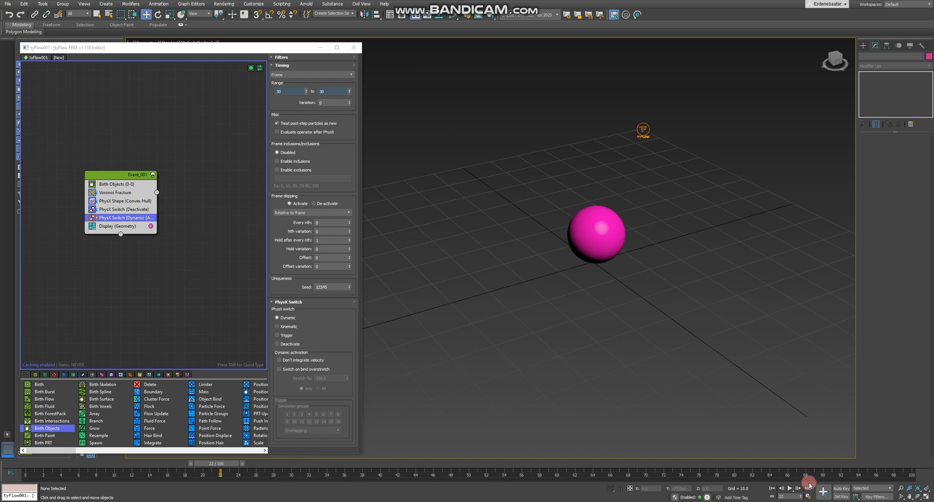
left_click_drag(225, 463, 26, 466)
key("w")
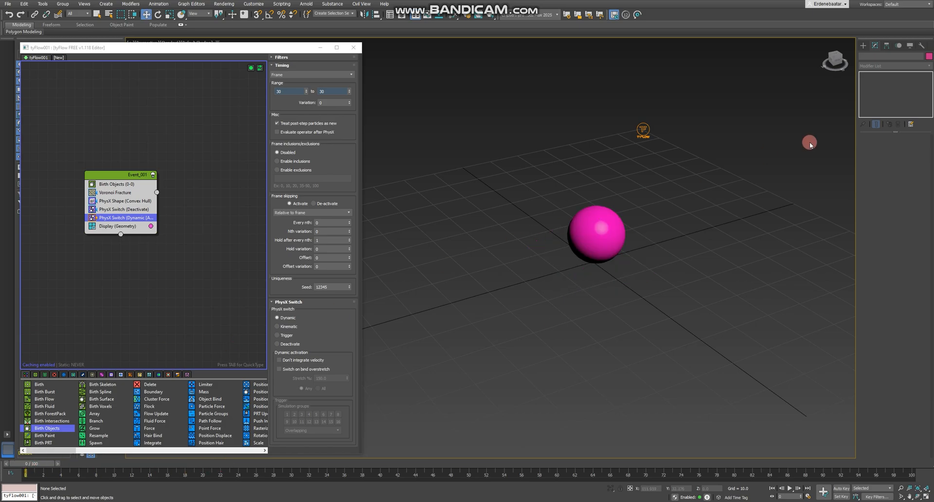
Create a spherical Wind space warp beside the sphere with a strength of 1.0 and a decay of 0.1.
scroll(604, 217, "up", 4)
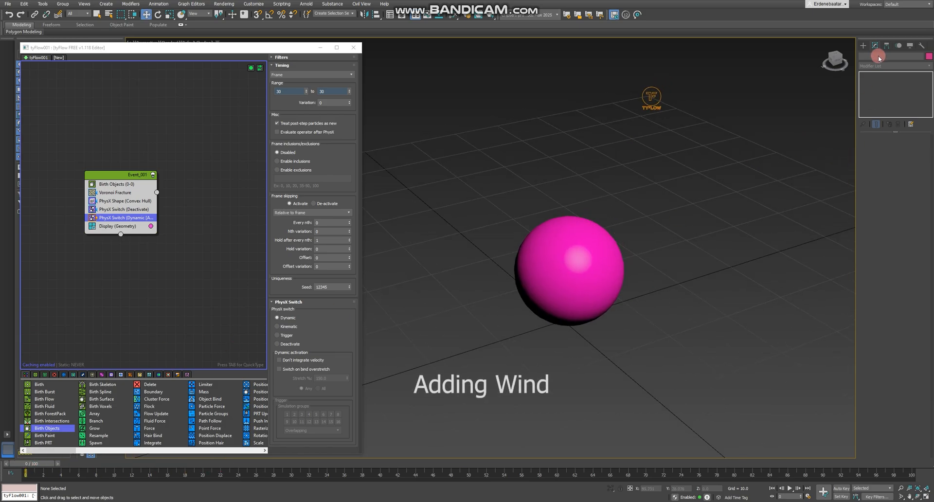
left_click(864, 46)
left_click(911, 57)
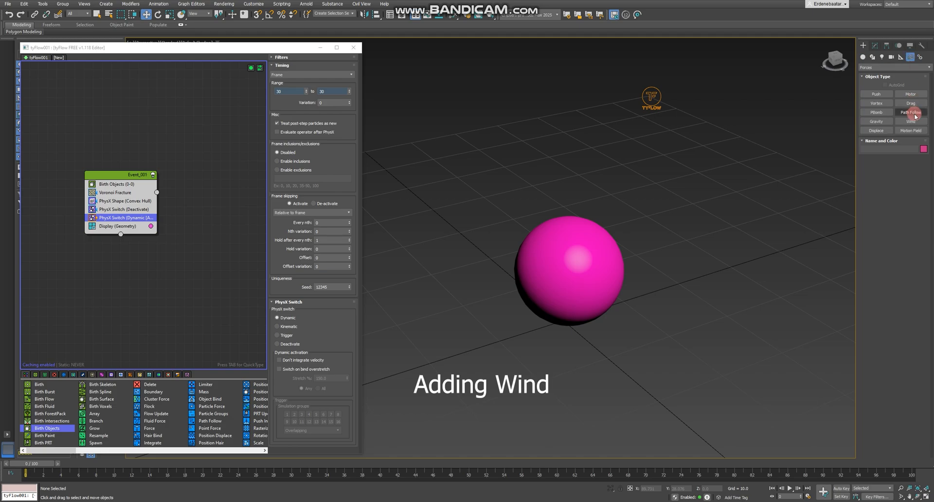
left_click(911, 122)
double_click(902, 181)
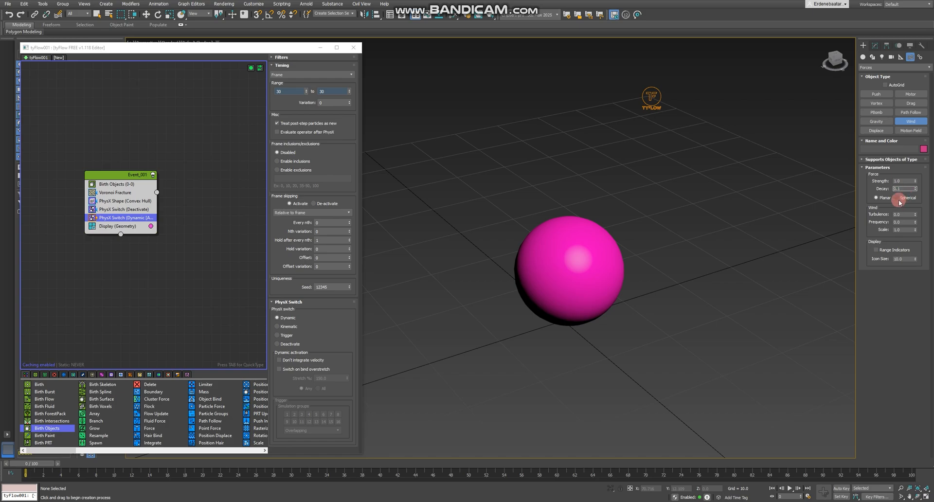
left_click(603, 256)
left_click_drag(660, 287, 680, 276)
right_click(680, 276)
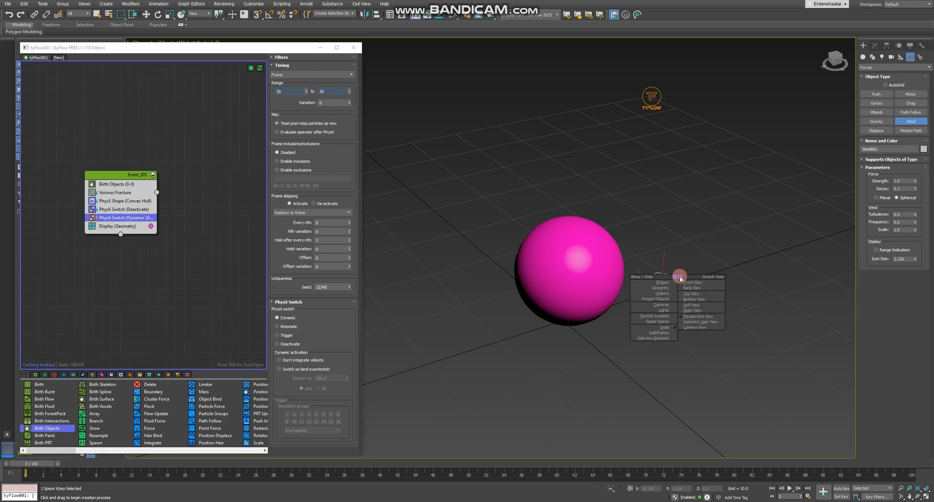
left_click(703, 302)
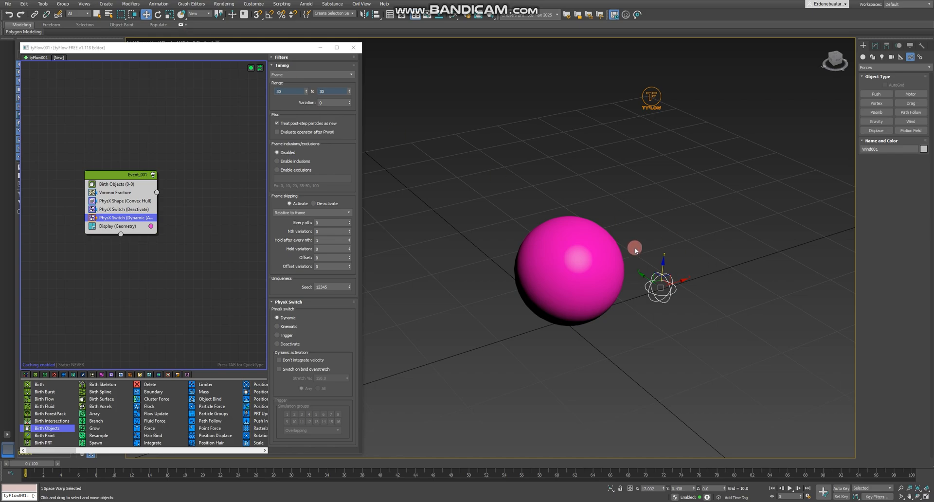
Move the Wind space warp horizontally and vertically into the centre of the sphere, and play the simulation.
key("t")
scroll(522, 246, "up", 5)
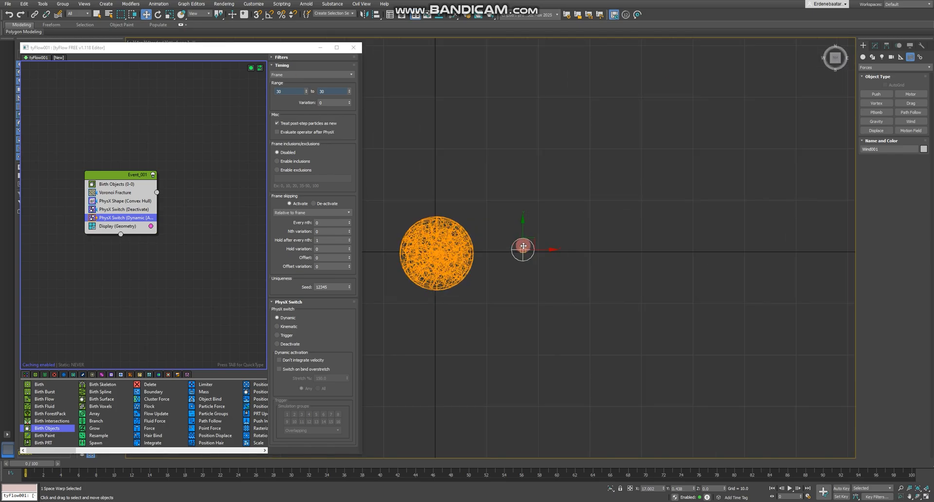
left_click_drag(534, 241, 453, 241)
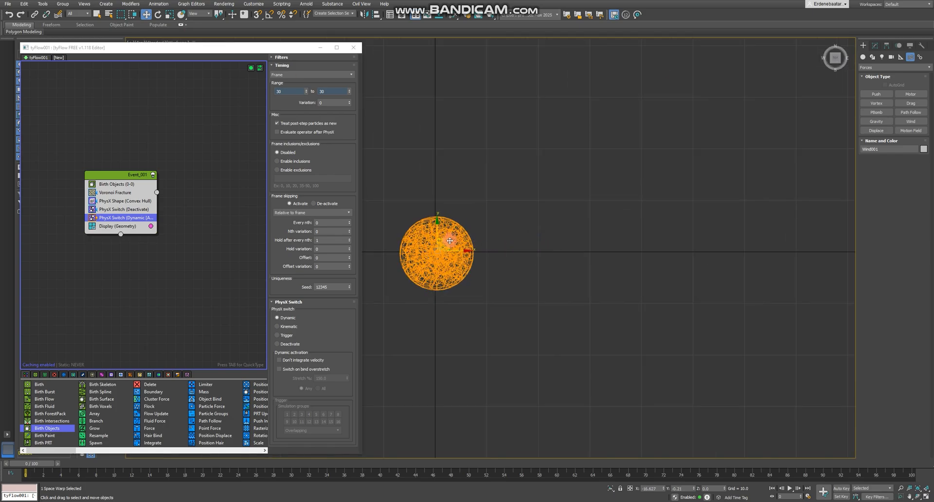
key("p")
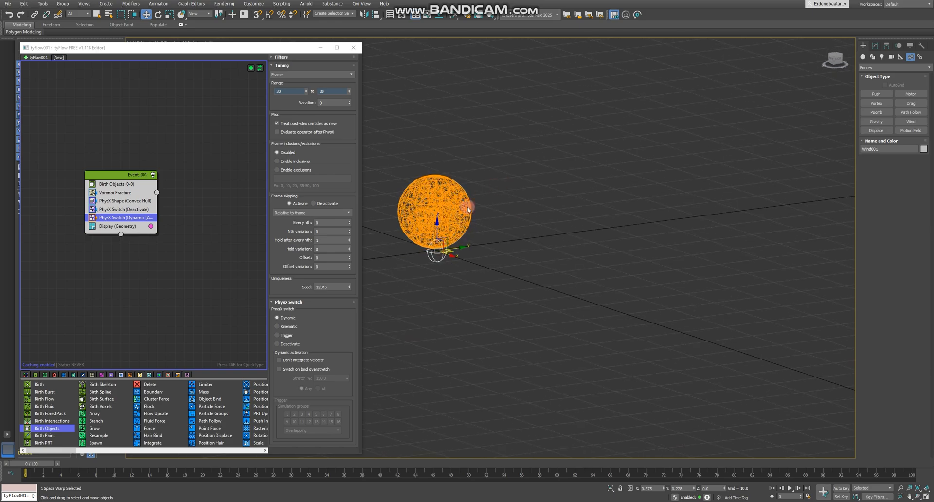
left_click_drag(437, 222, 436, 187)
middle_click_drag(482, 178, 582, 206)
scroll(555, 175, "down", 2)
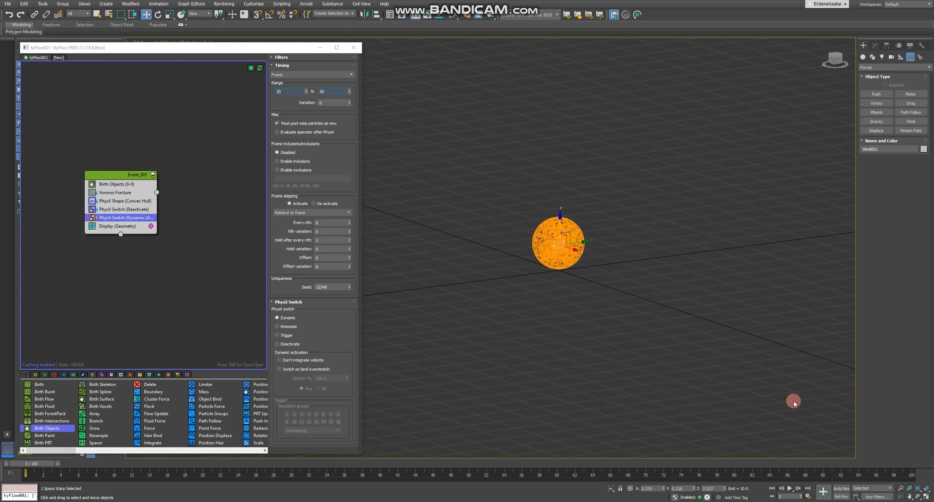
left_click(789, 488)
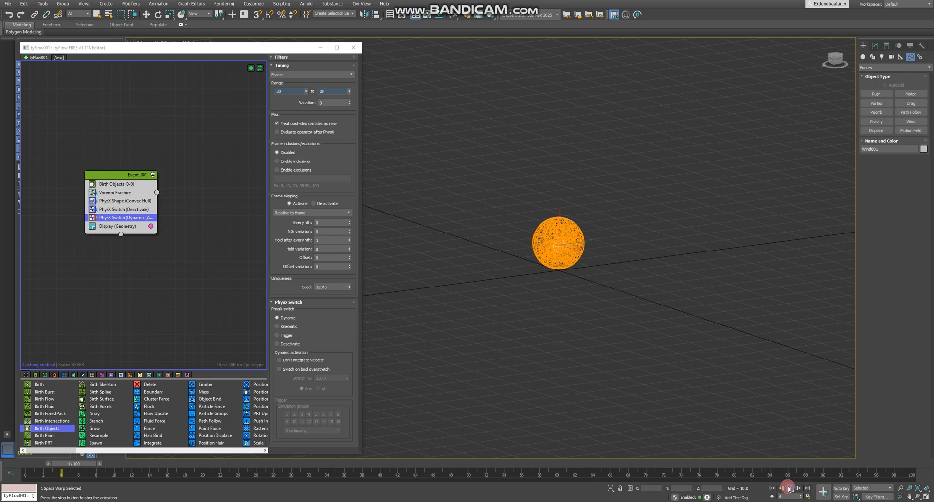
left_click(789, 488)
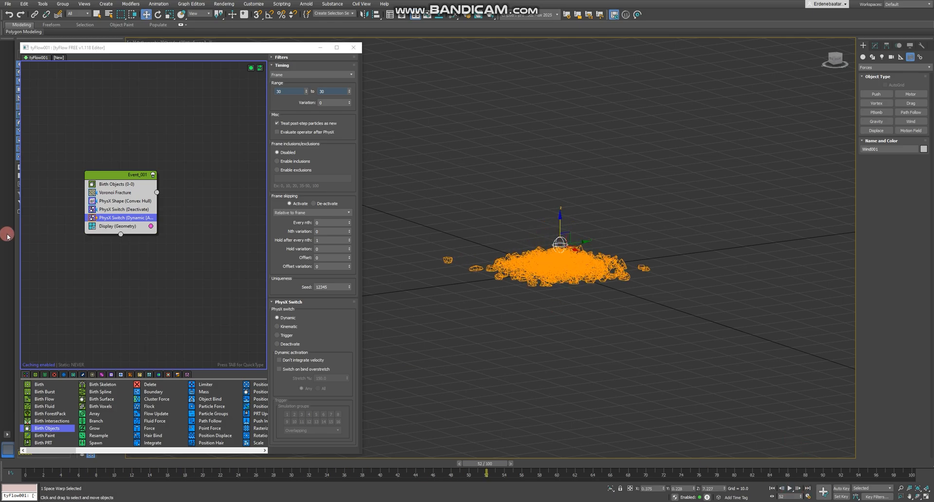
Add a Force operator below the Dynamic PhysX Switch and pick Wind001 as its force object.
key("Tab")
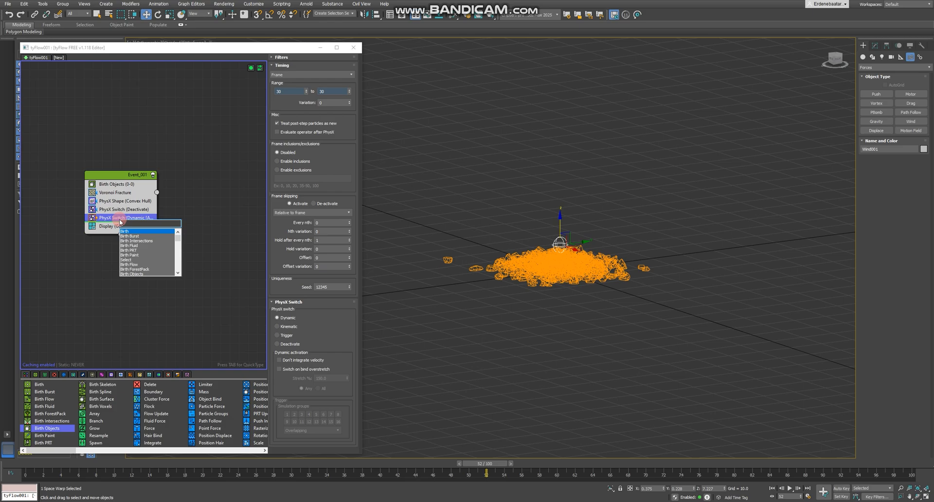
type("force")
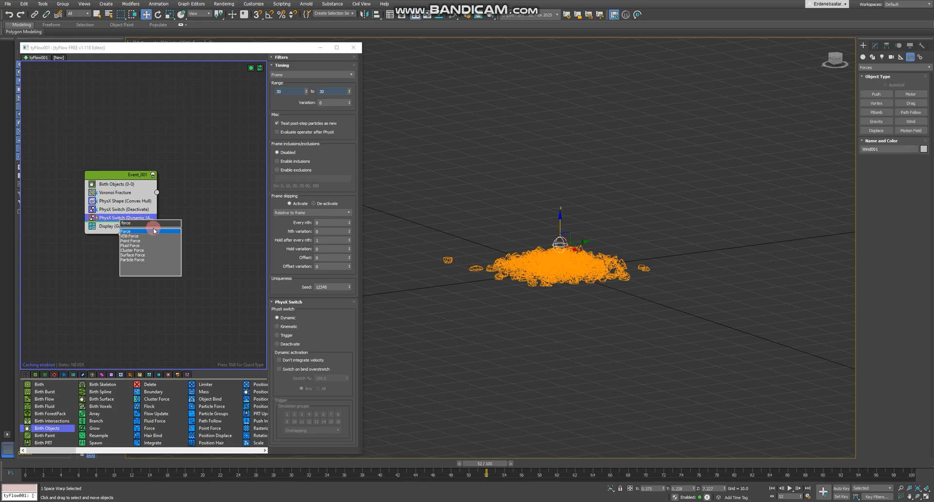
left_click(130, 232)
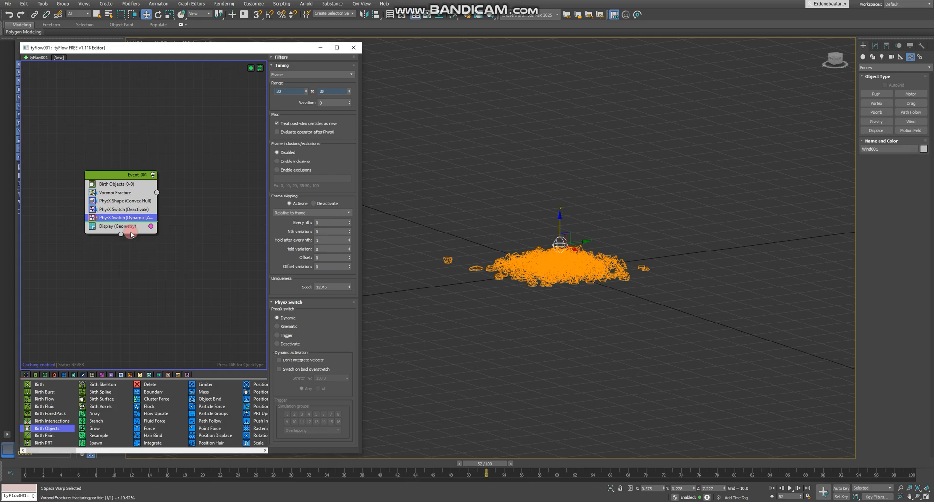
left_click(166, 223)
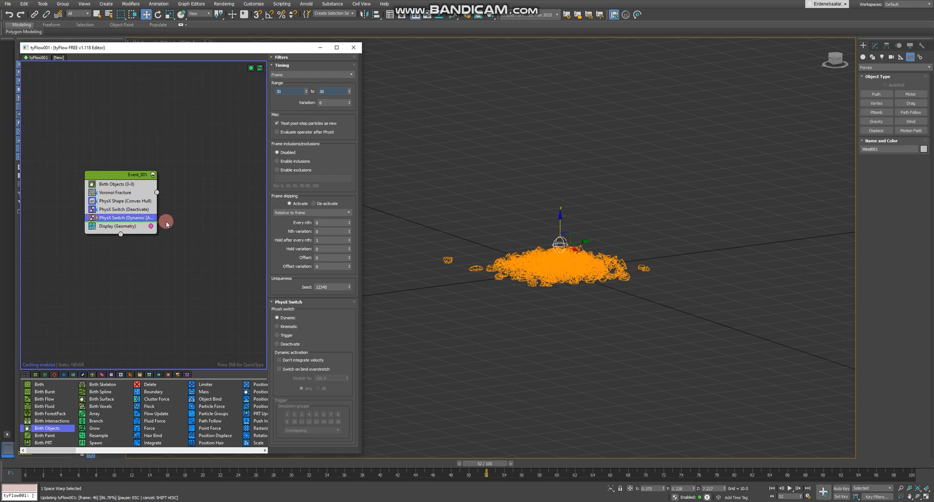
left_click(298, 170)
left_click(562, 238)
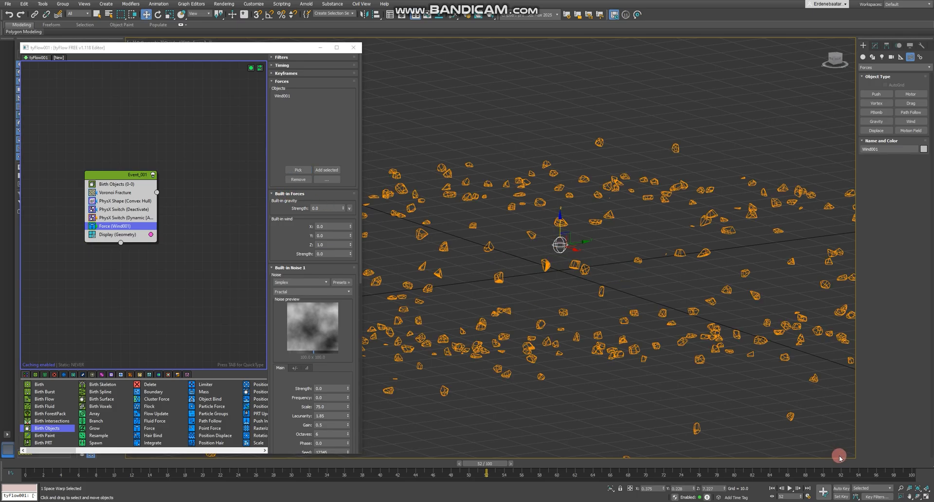
Play the simulation to check how the Wind force scatters the fragments.
scroll(573, 262, "down", 3)
scroll(573, 263, "down", 3)
left_click(789, 489)
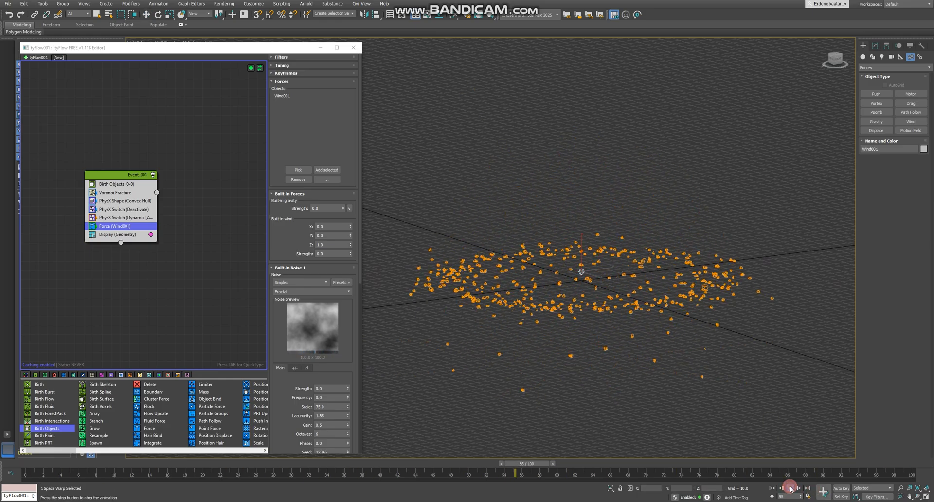
left_click(791, 488)
key("w")
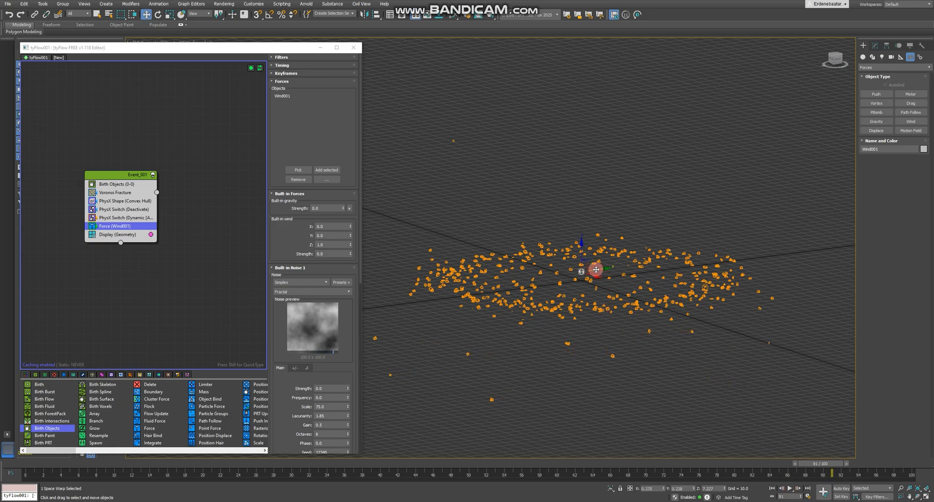
scroll(597, 270, "up", 5)
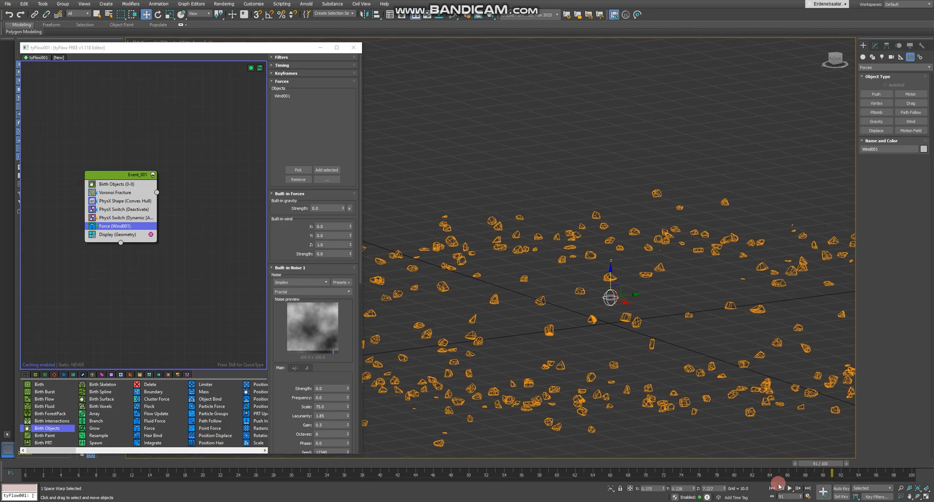
Shift the tyFlow editor clear of the viewport labels and set the viewport to Default Shading.
left_click_drag(149, 50, 146, 56)
left_click(189, 42)
left_click(209, 52)
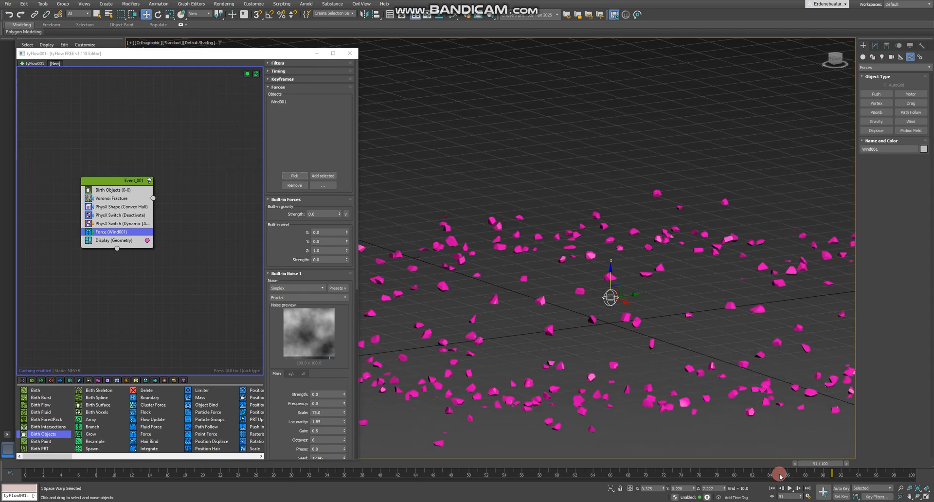
Replay the simulation in the shaded view and examine the fragments' spread around the Wind both close up and from afar.
left_click(789, 489)
left_click(596, 313)
scroll(596, 313, "down", 5)
middle_click_drag(596, 313, 582, 315)
scroll(606, 313, "up", 5)
left_click(789, 489)
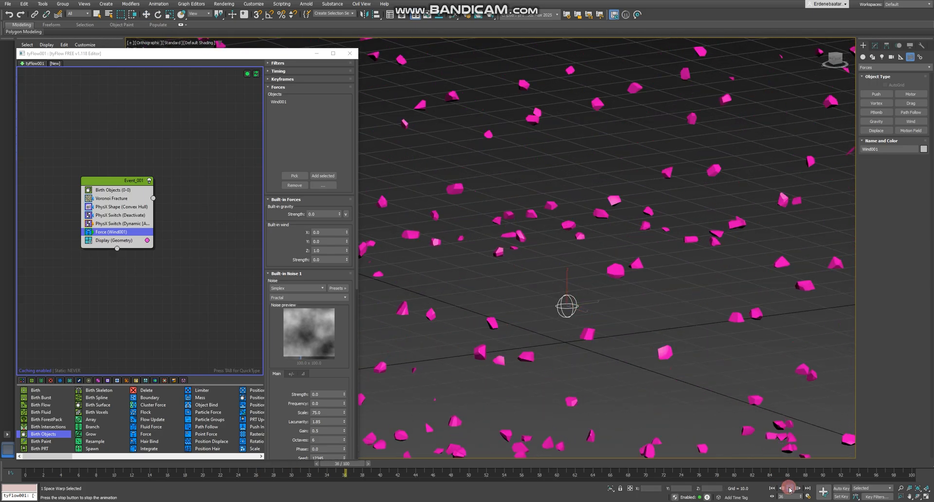
scroll(596, 331, "down", 5)
middle_click_drag(601, 332, 624, 331)
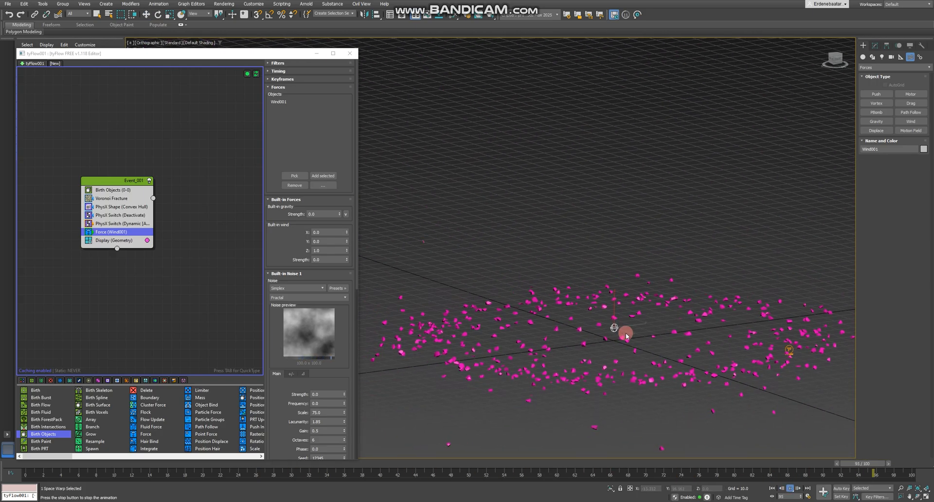